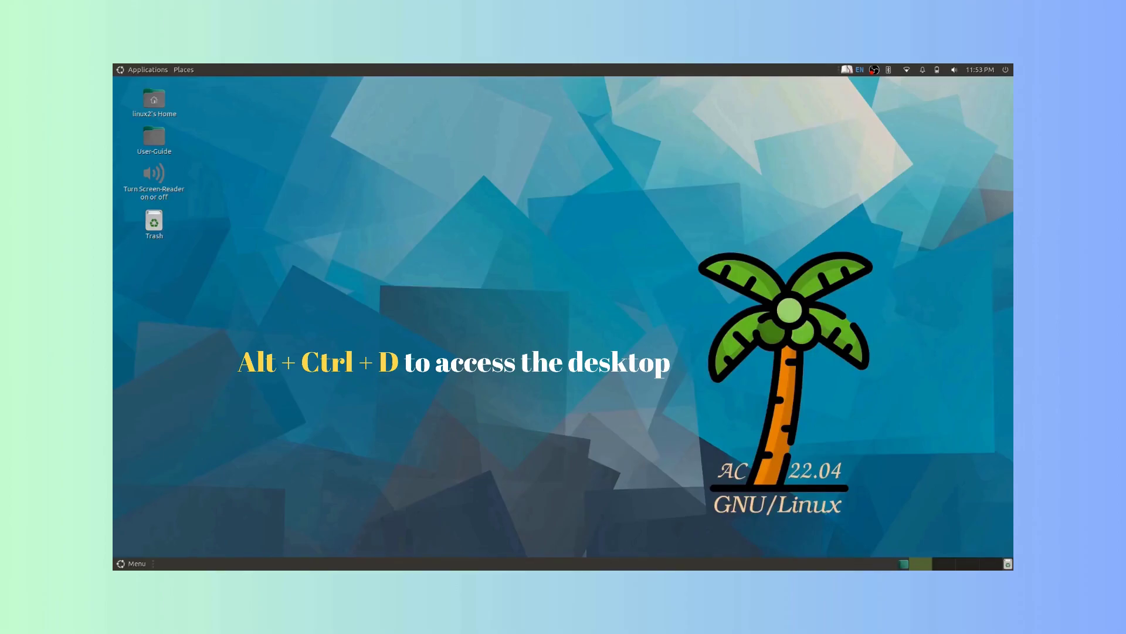
Step: Show the desktop and move through its icons from the home folder to the Trash
{"action": "key", "text": "ctrl+alt+d"}
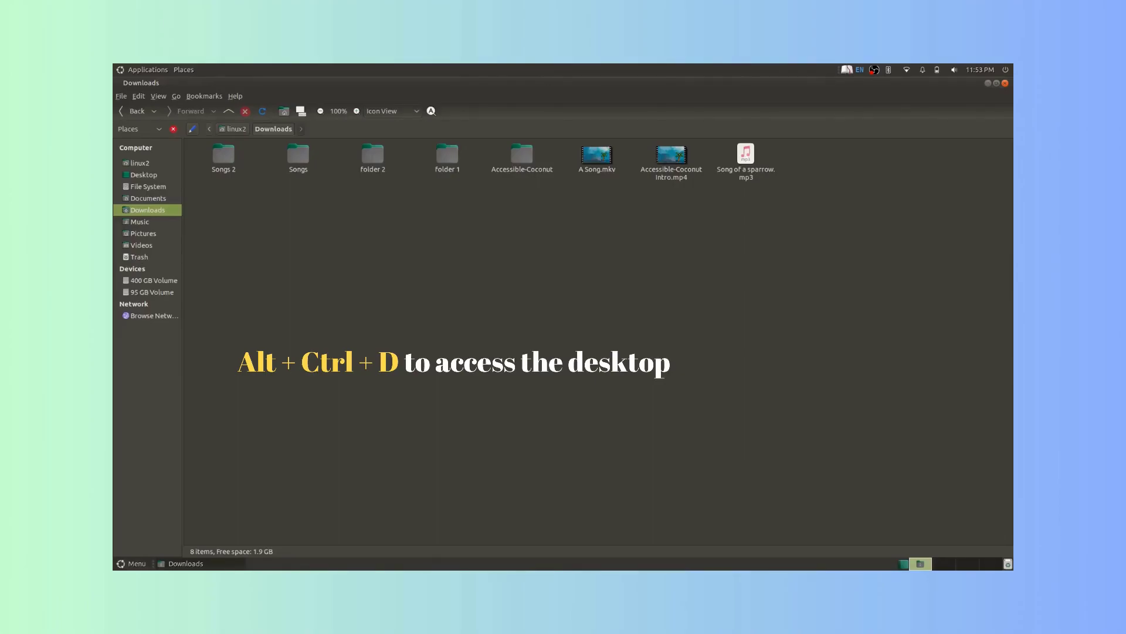
{"action": "key", "text": "ctrl+alt+d"}
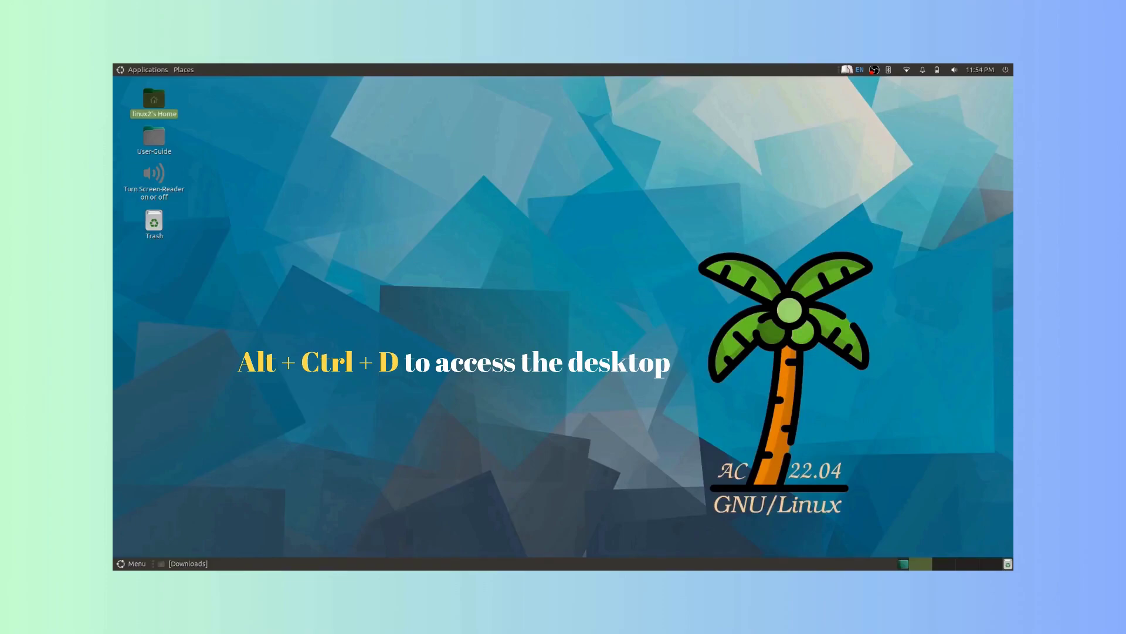
{"action": "key", "text": "Down"}
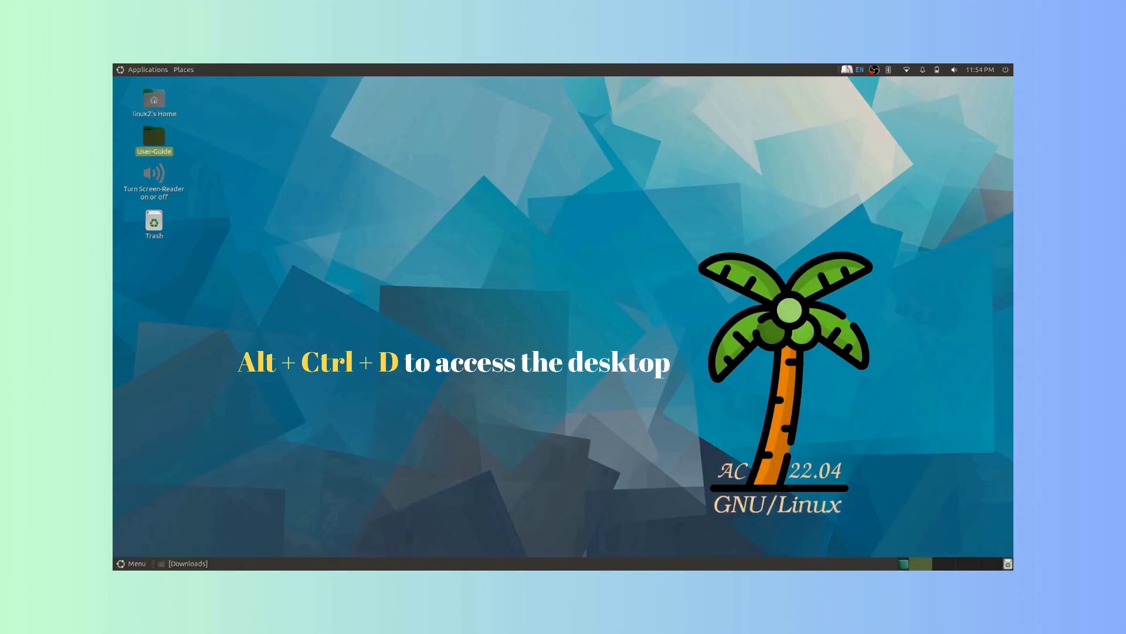
{"action": "key", "text": "Down"}
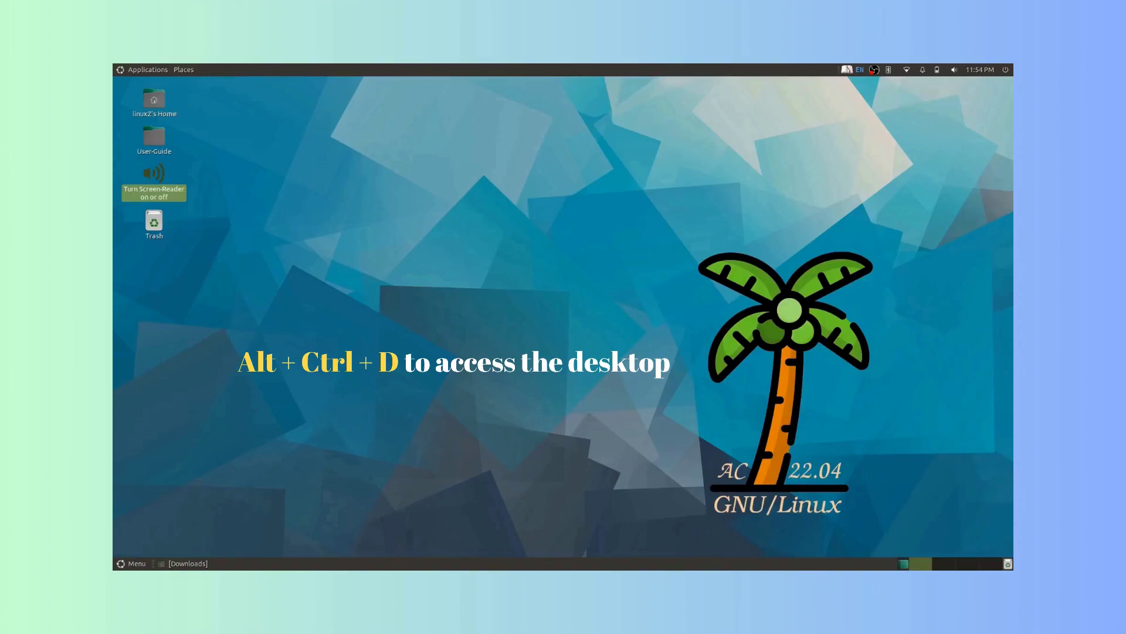
{"action": "key", "text": "Down"}
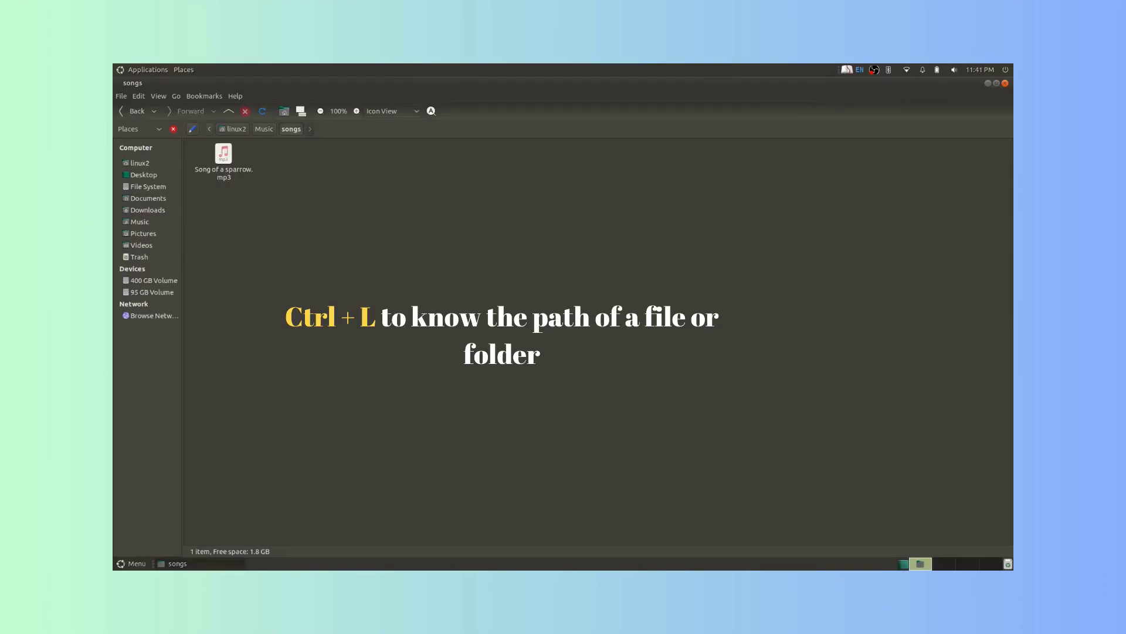
Step: Copy the location path of the songs folder that contains Song of a sparrow.mp3
{"action": "left_click", "coordinate": [223, 158]}
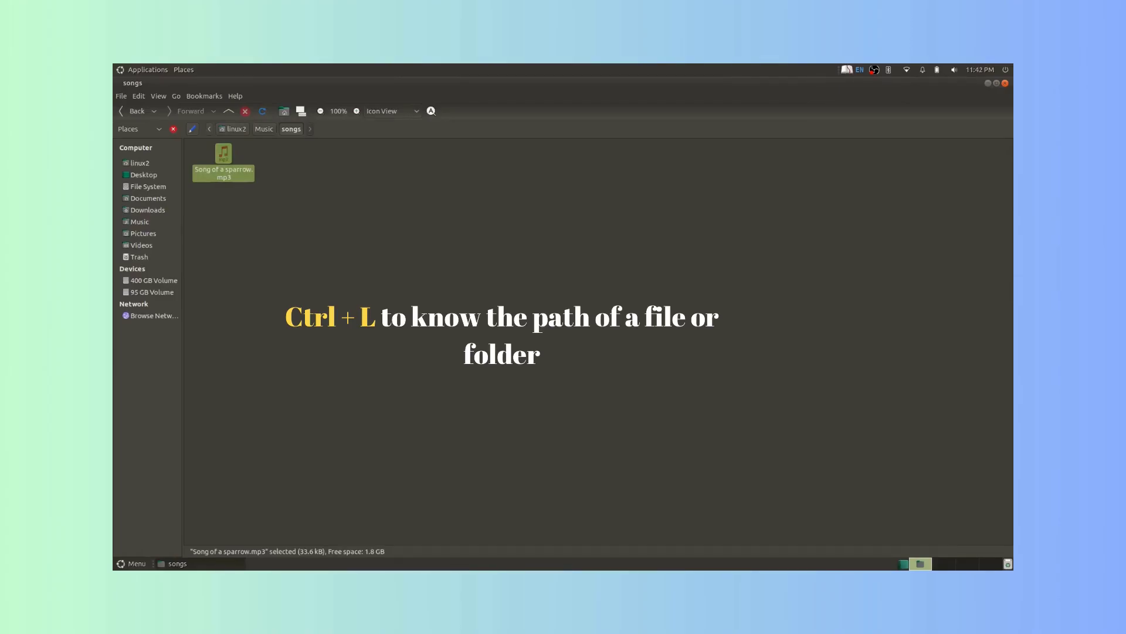
{"action": "key", "text": "ctrl+l"}
{"action": "key", "text": "ctrl+c"}
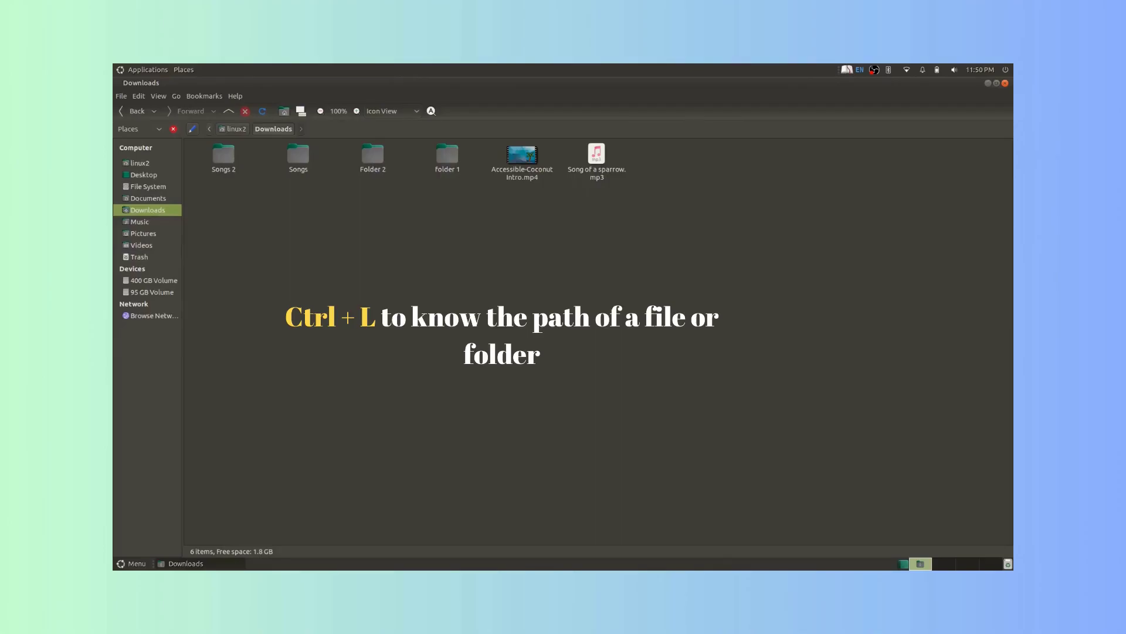
Step: Go from Downloads to /home/linux2/Music/songs using the copied path, and reveal the location path there
{"action": "key", "text": "ctrl+l"}
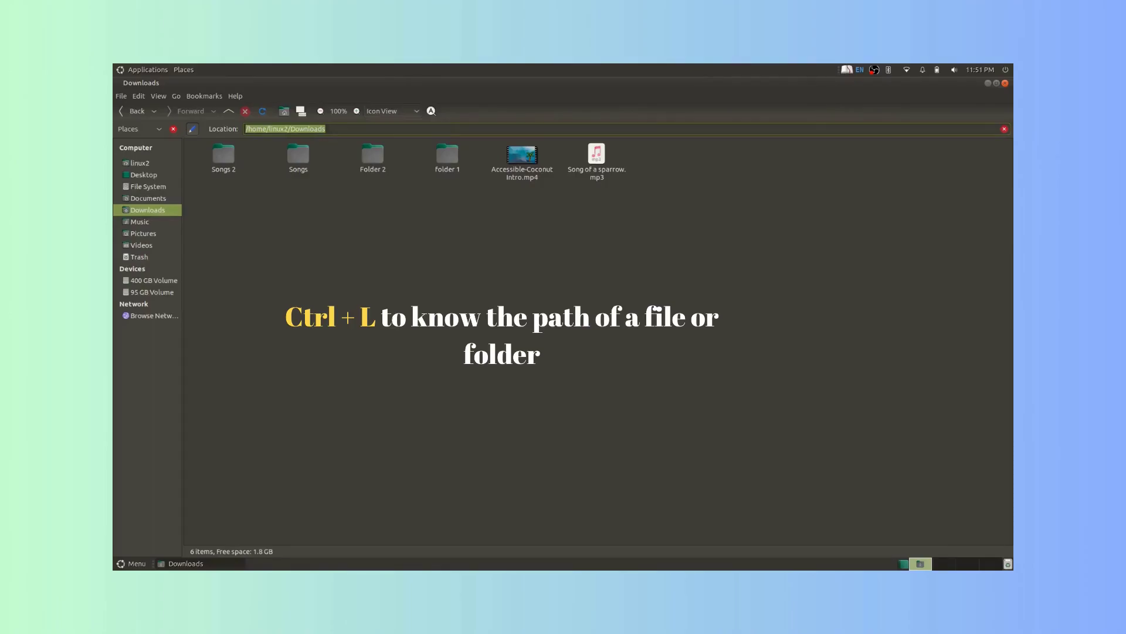
{"action": "key", "text": "ctrl+v"}
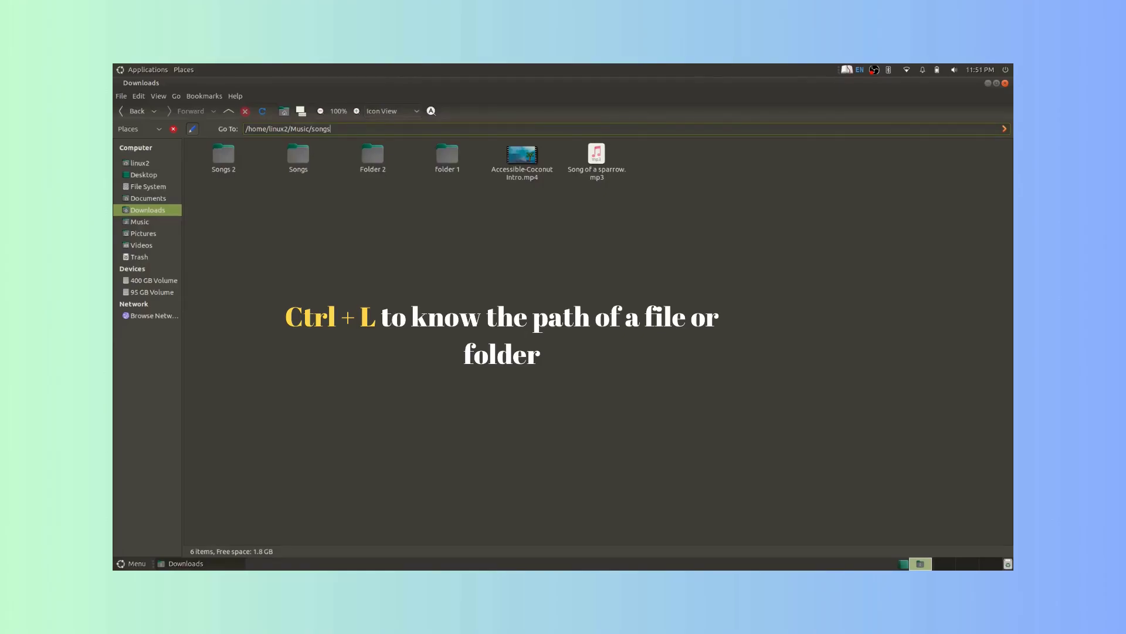
{"action": "key", "text": "Return"}
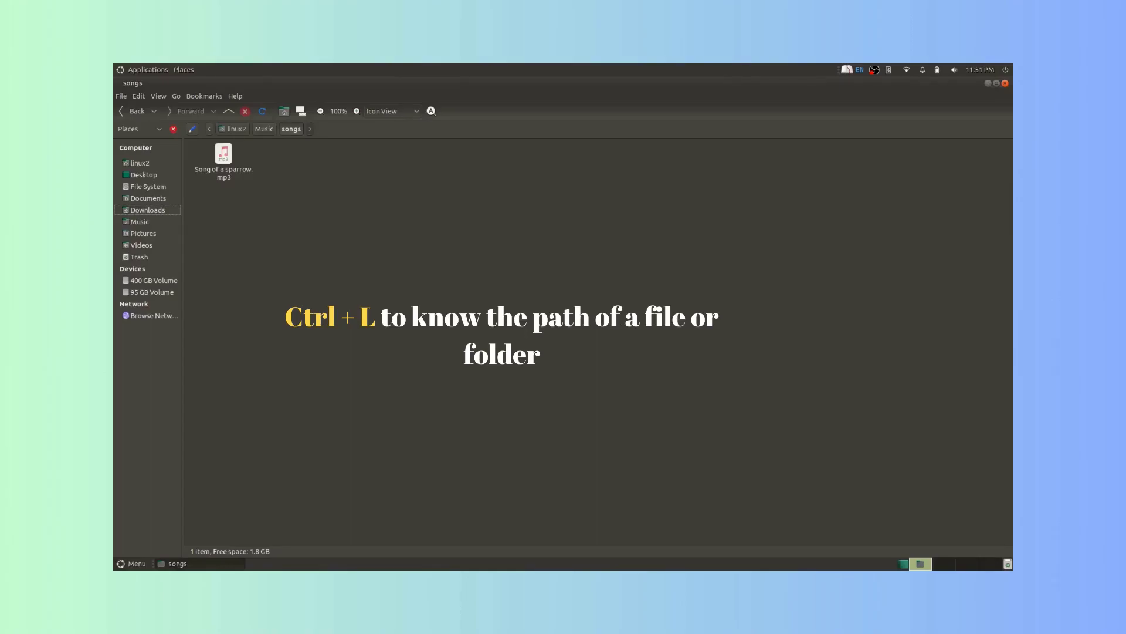
{"action": "key", "text": "ctrl+l"}
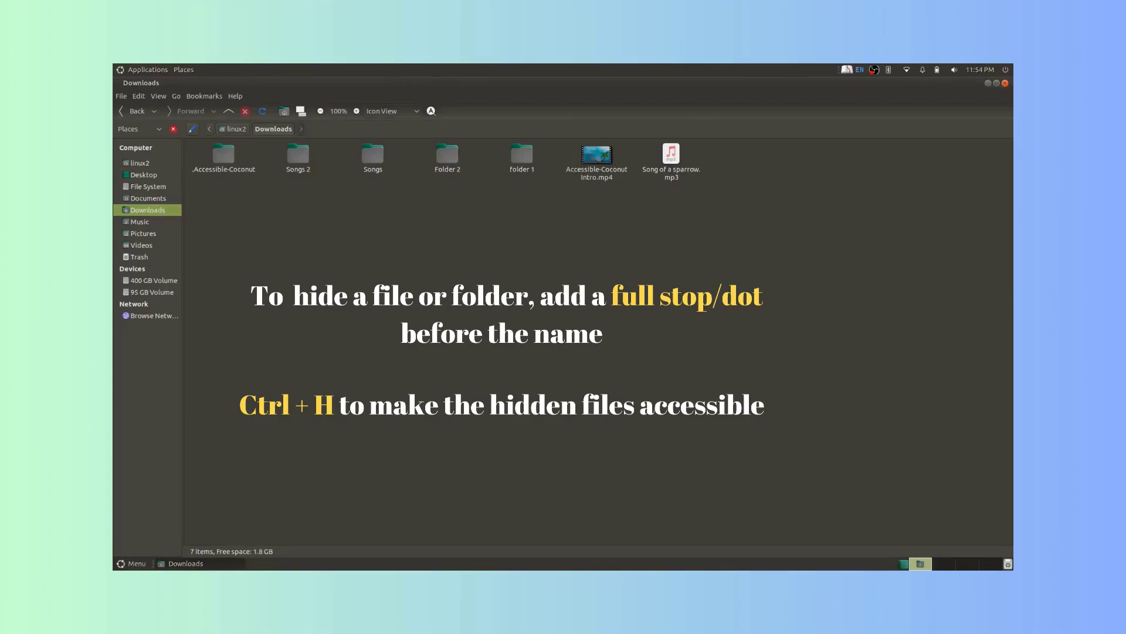
Step: Rename the Accessible-Coconut Intro.mp4 video in Downloads as .Accessible-Coconut Intro.mp4 to make it a hidden file
{"action": "left_click", "coordinate": [223, 155]}
{"action": "key", "text": "Right"}
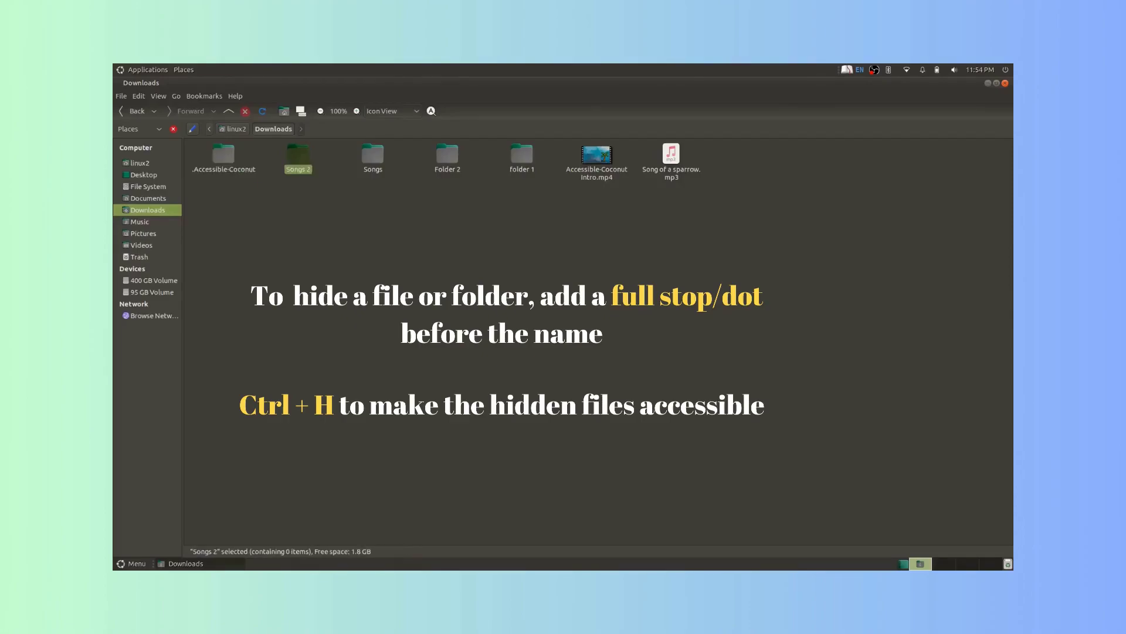
{"action": "key", "text": "Right"}
{"action": "key", "text": "Right"}
{"action": "key", "text": "Right"}
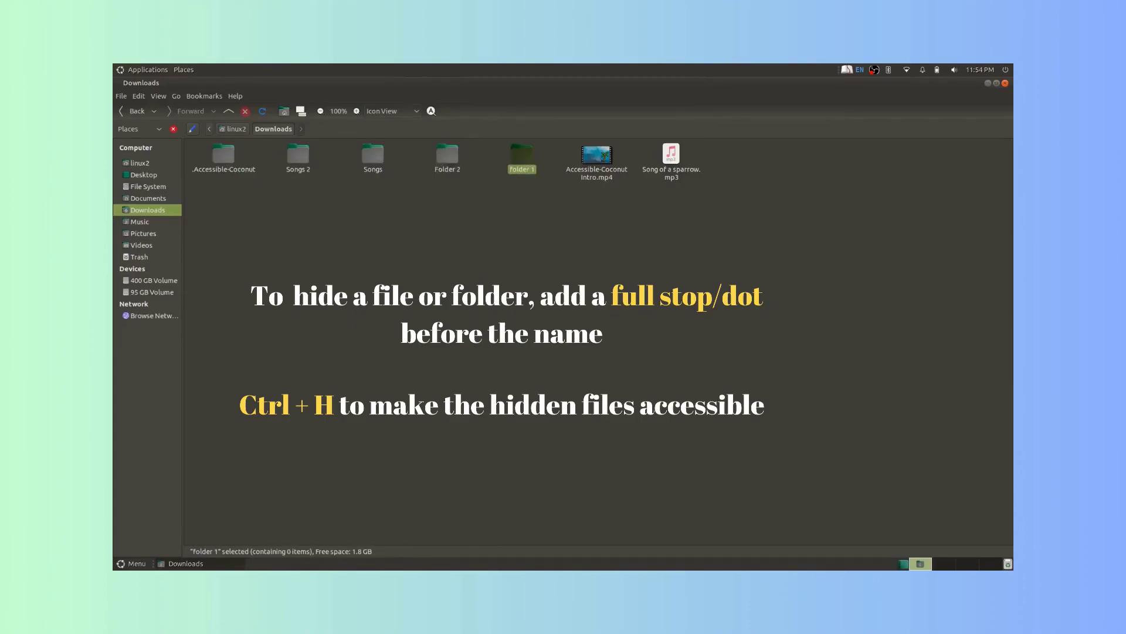
{"action": "key", "text": "Right"}
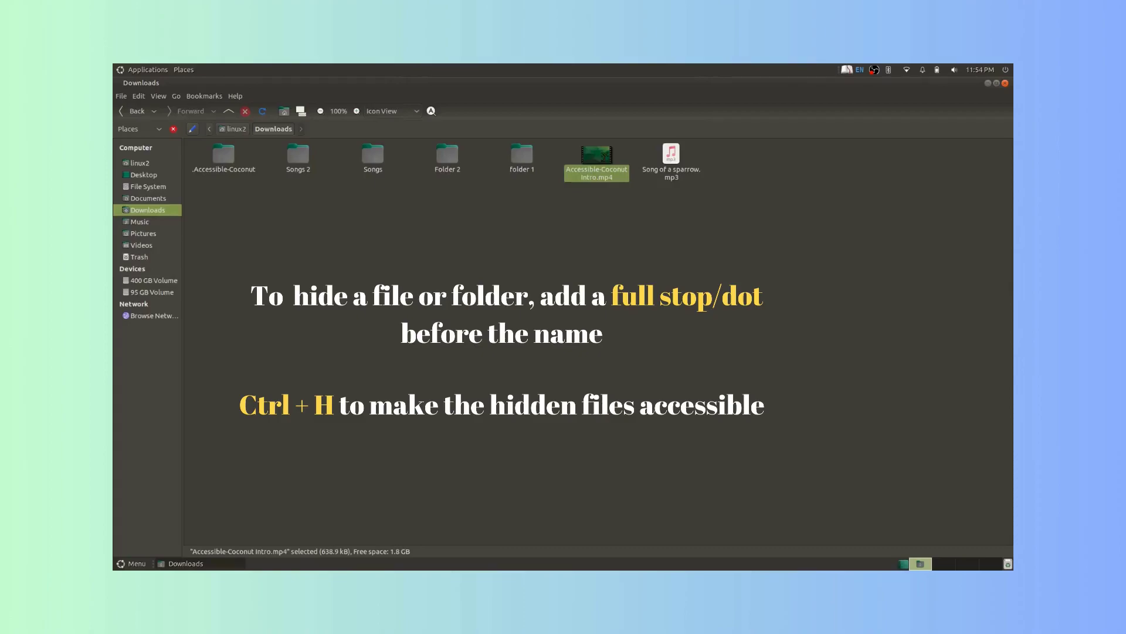
{"action": "key", "text": "F2"}
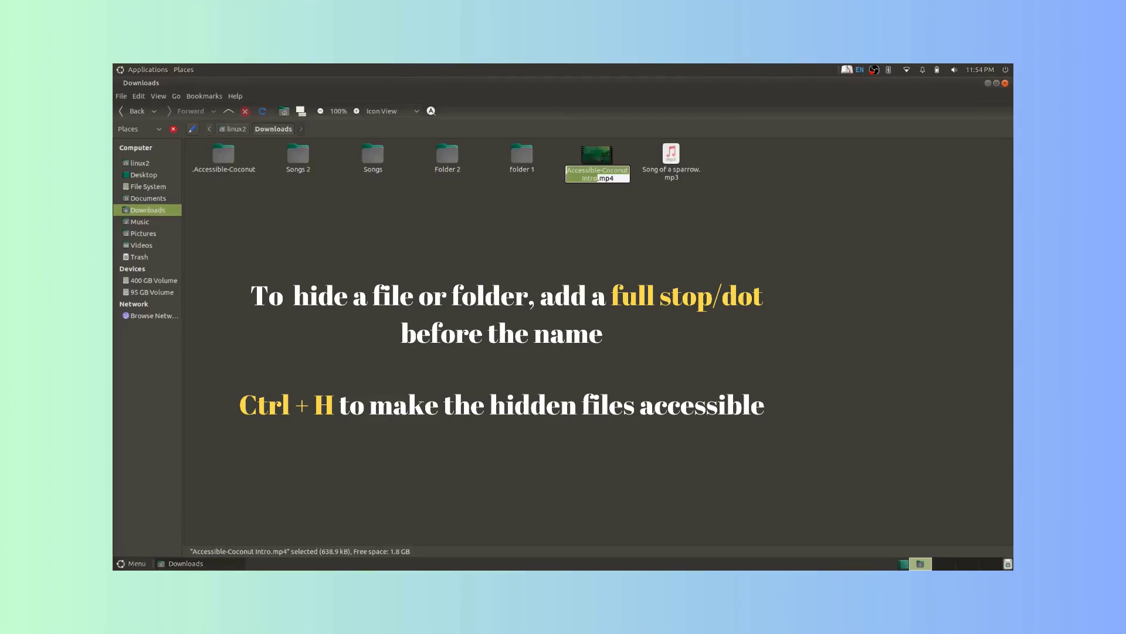
{"action": "key", "text": "Home"}
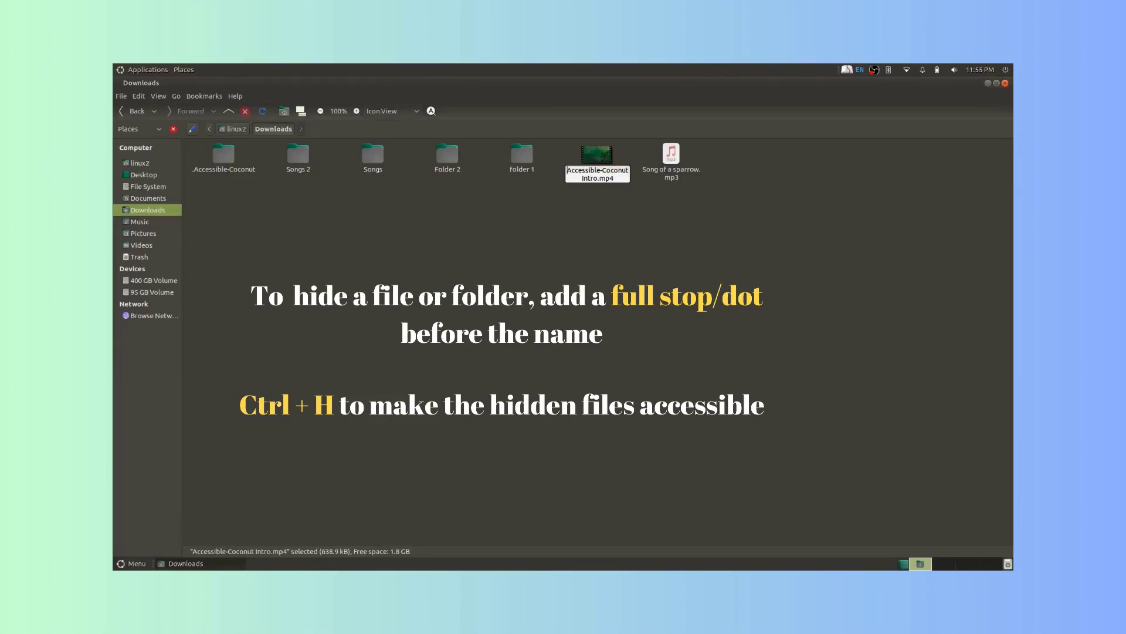
{"action": "type", "text": "."}
{"action": "key", "text": "Return"}
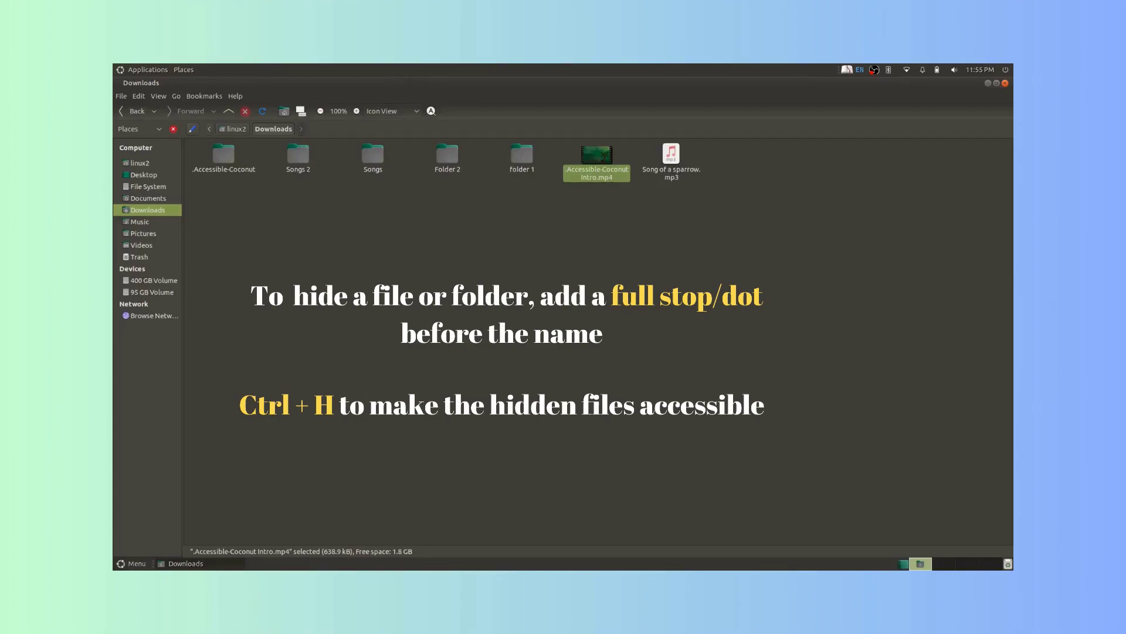
Step: Stop displaying hidden files in Downloads and go through the remaining items from Songs 2 to Song of a sparrow.mp3
{"action": "key", "text": "ctrl+h"}
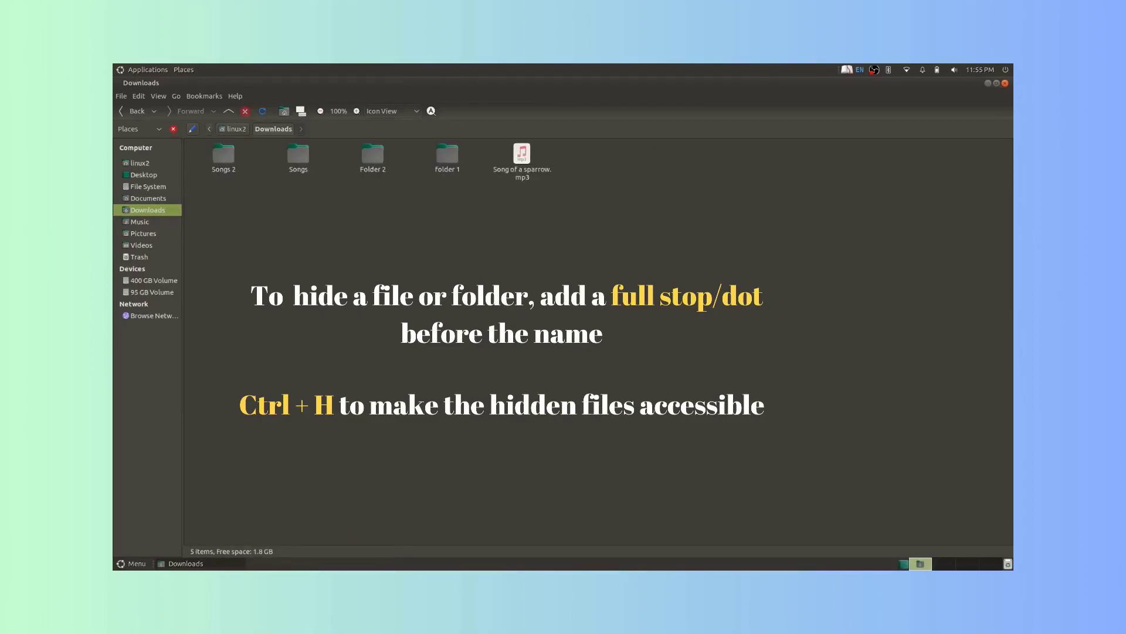
{"action": "left_click", "coordinate": [223, 155]}
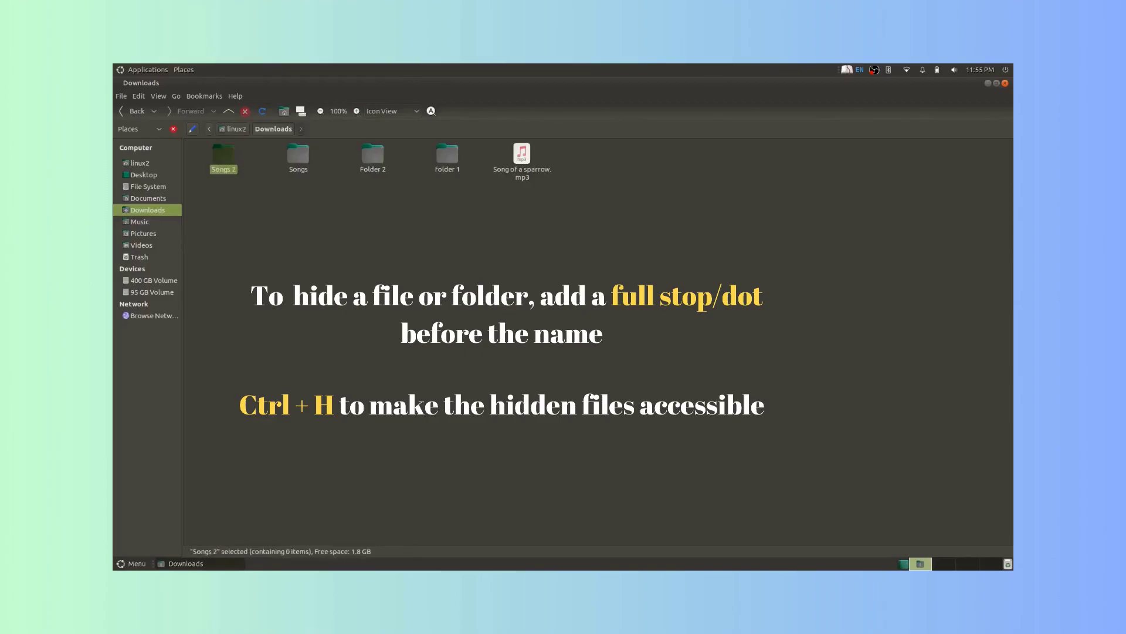
{"action": "left_click", "coordinate": [298, 156]}
{"action": "left_click", "coordinate": [373, 155]}
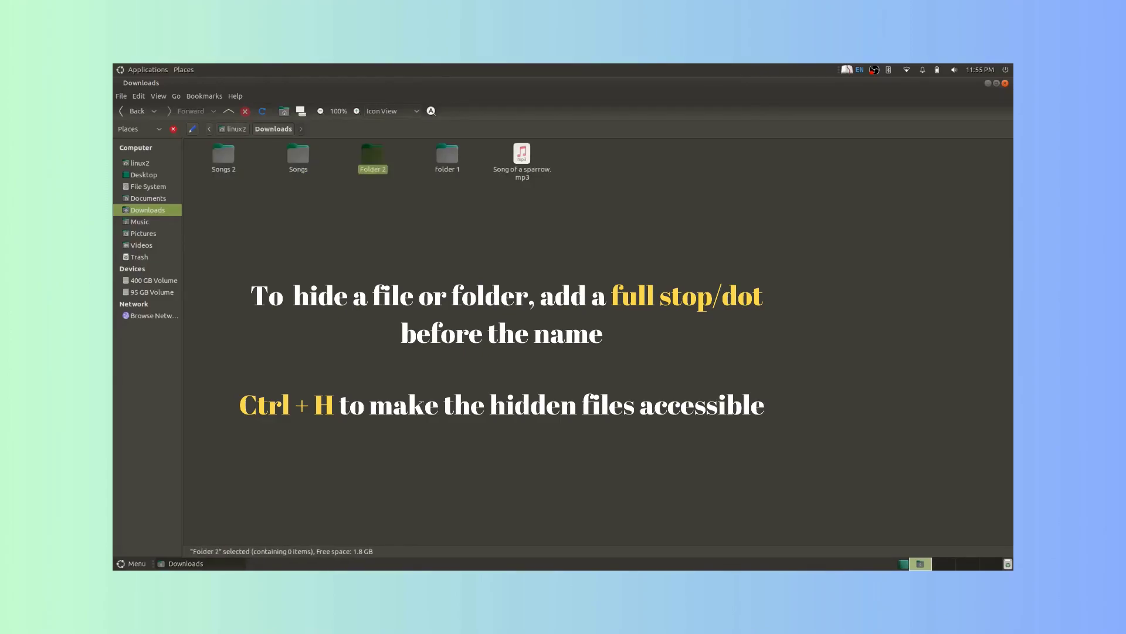
{"action": "left_click", "coordinate": [447, 155]}
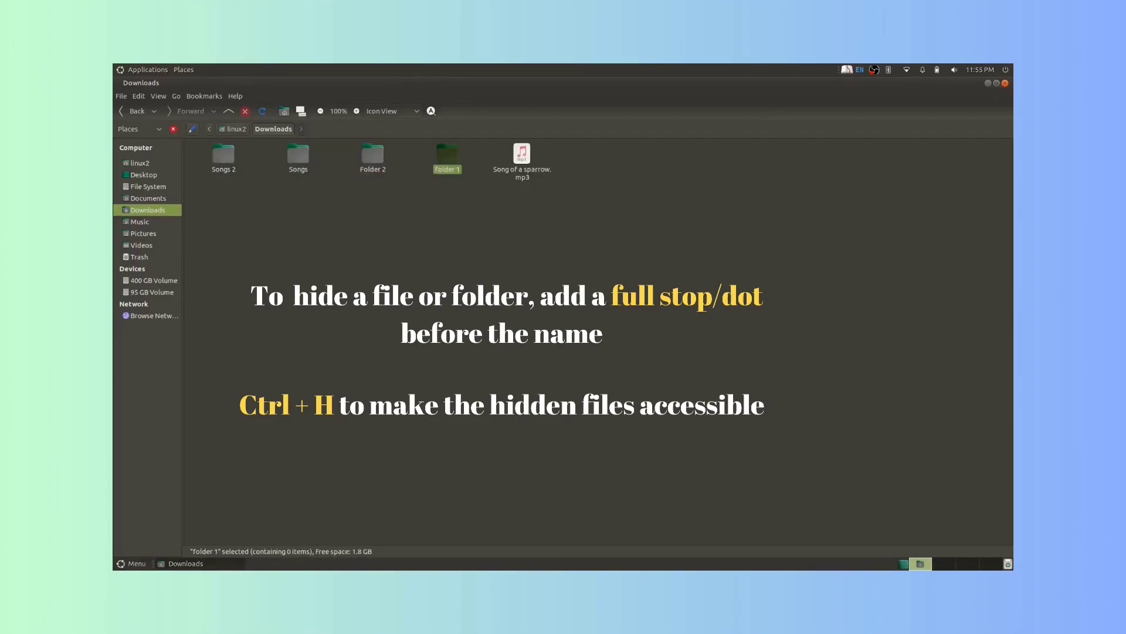
{"action": "left_click", "coordinate": [521, 154]}
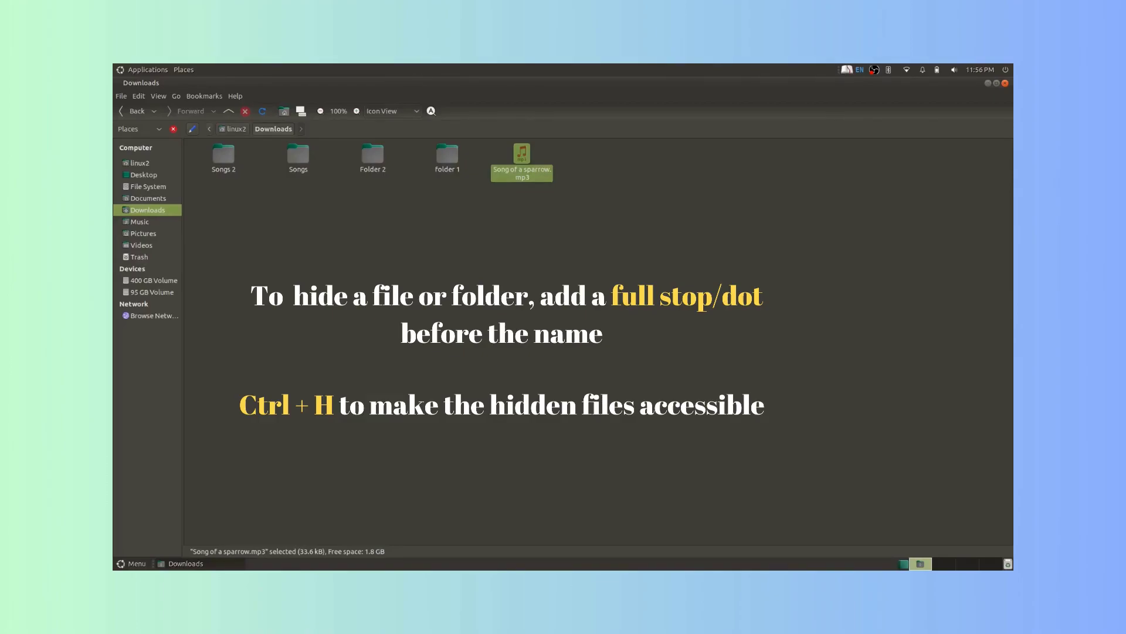
Step: Display the hidden files in Downloads again and go through the items from .Accessible-Coconut to .Accessible-Coconut Intro.mp4
{"action": "key", "text": "ctrl+h"}
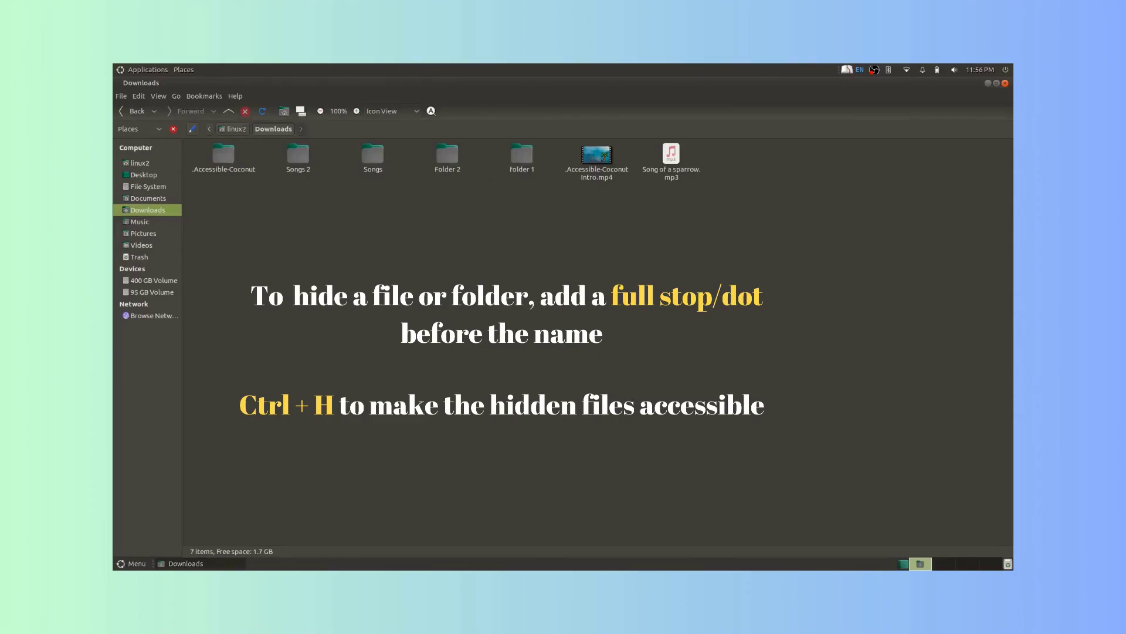
{"action": "left_click", "coordinate": [223, 155]}
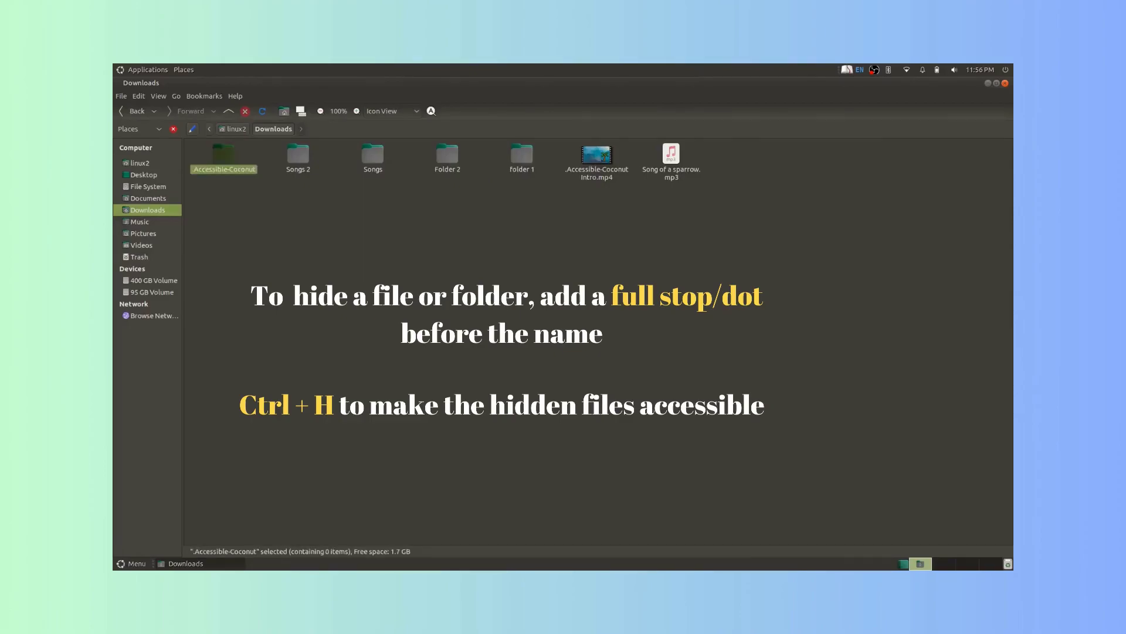
{"action": "key", "text": "Right"}
{"action": "key", "text": "Right"}
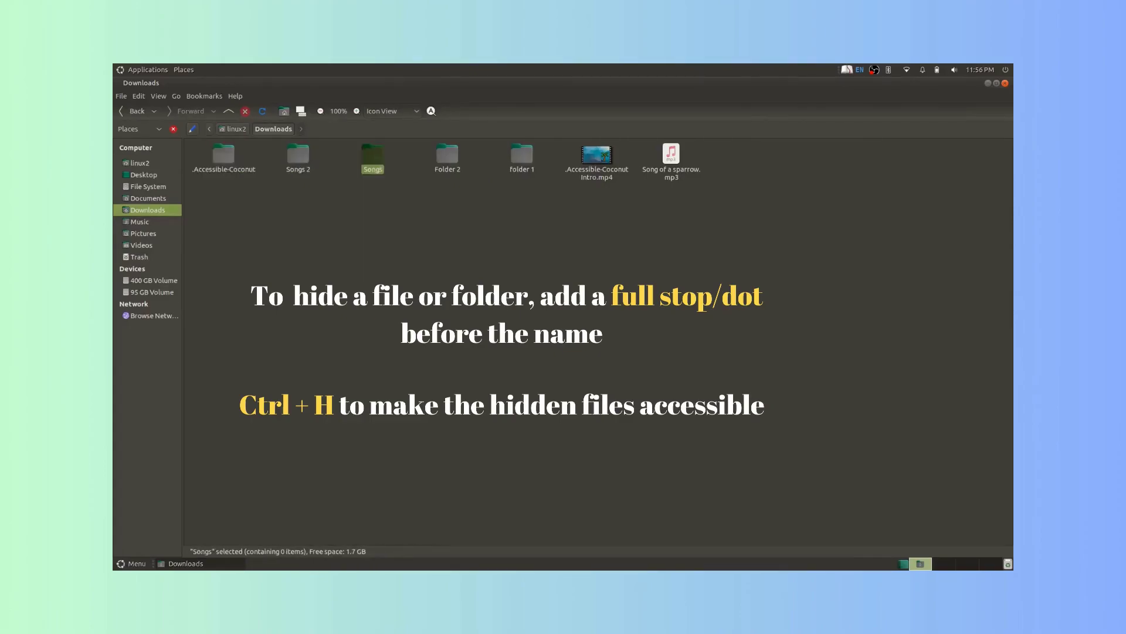
{"action": "key", "text": "Right"}
{"action": "key", "text": "Right"}
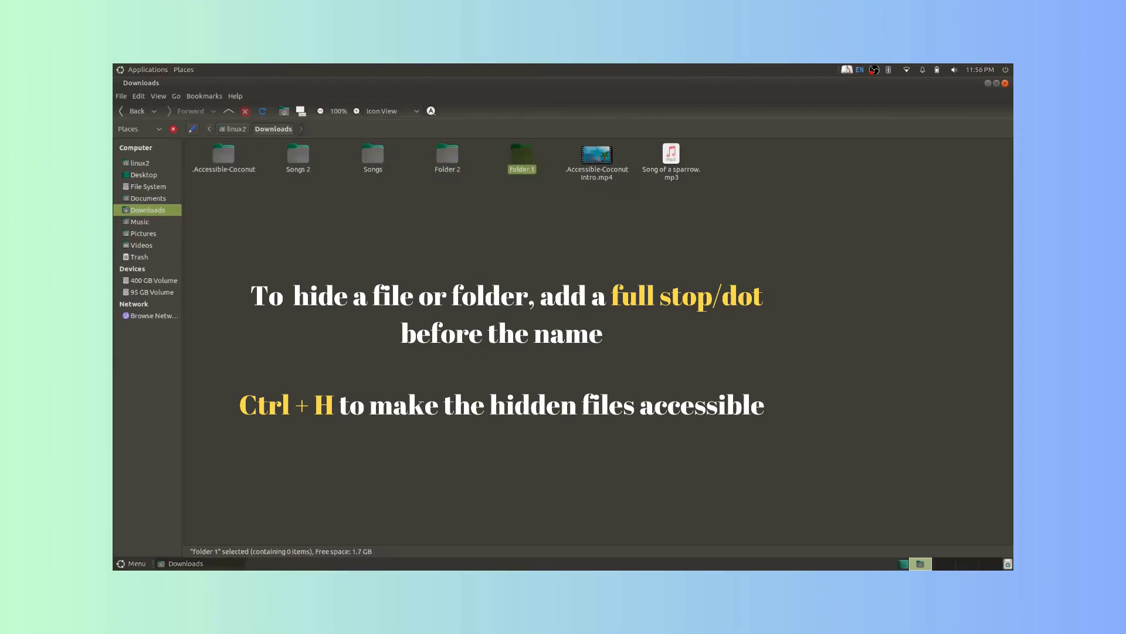
{"action": "key", "text": "Right"}
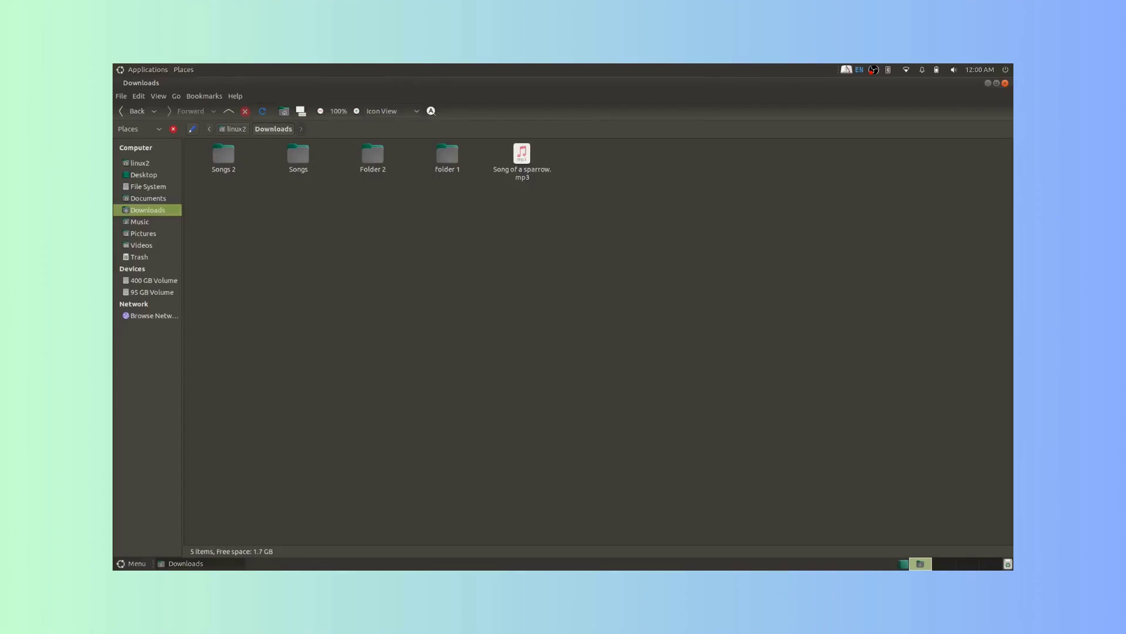
Step: Open the Songs folder in Downloads as administrator
{"action": "key", "text": "Down"}
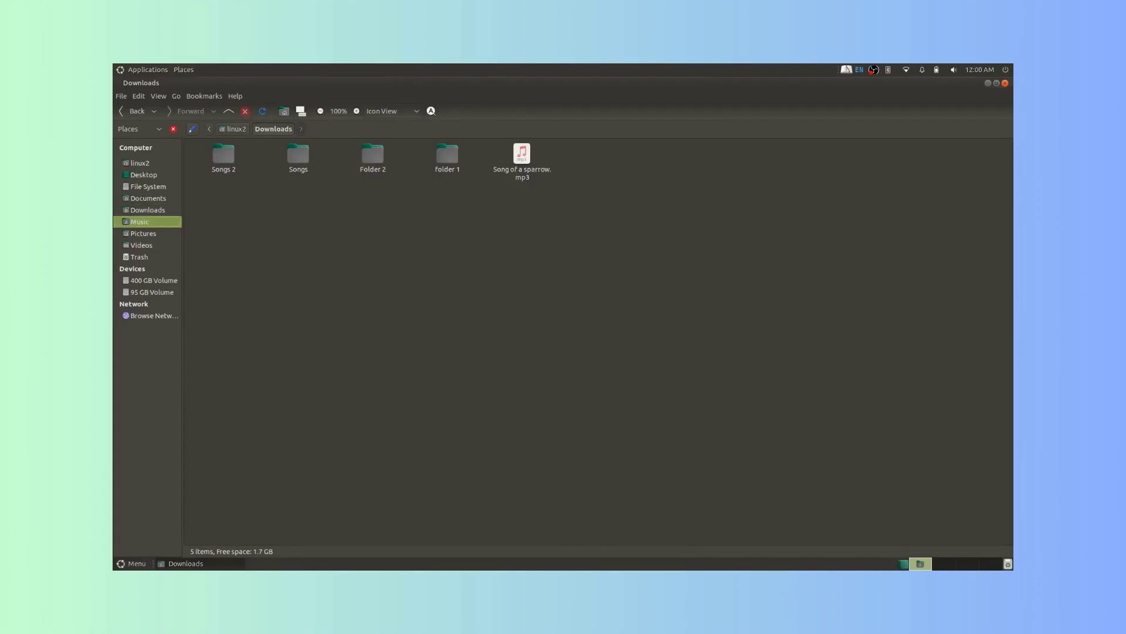
{"action": "left_click", "coordinate": [223, 155]}
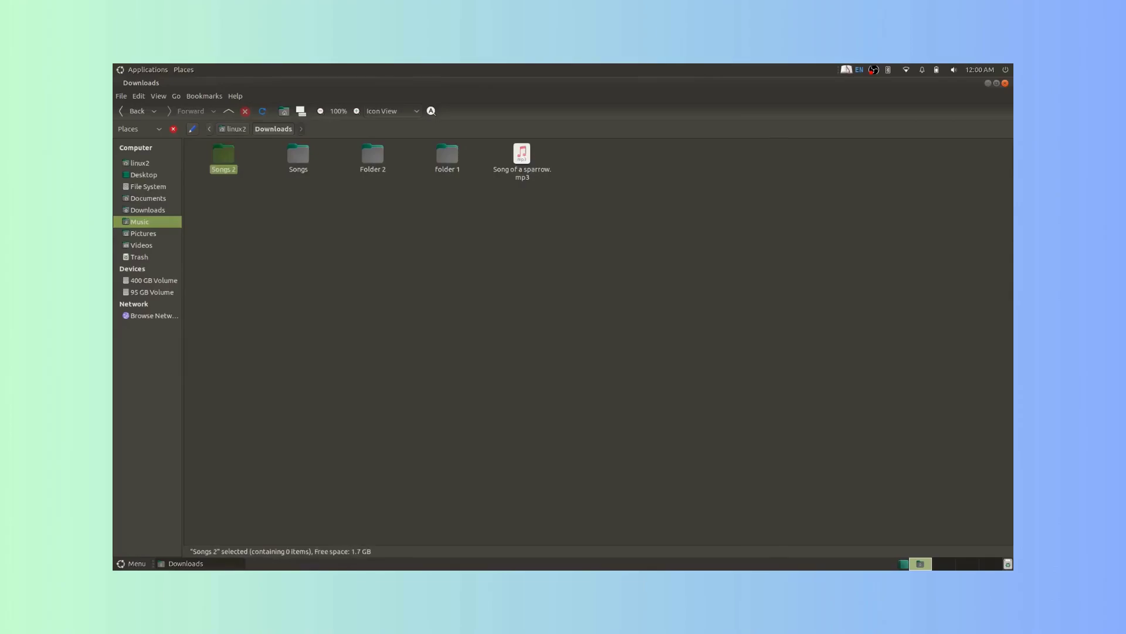
{"action": "key", "text": "Right"}
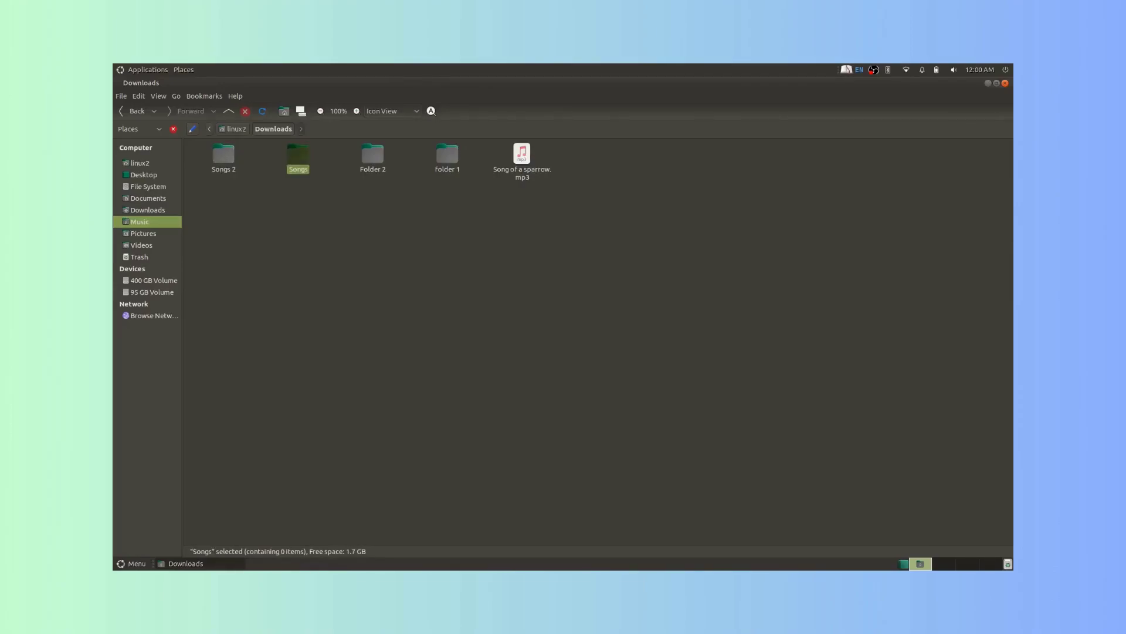
{"action": "key", "text": "shift+F10"}
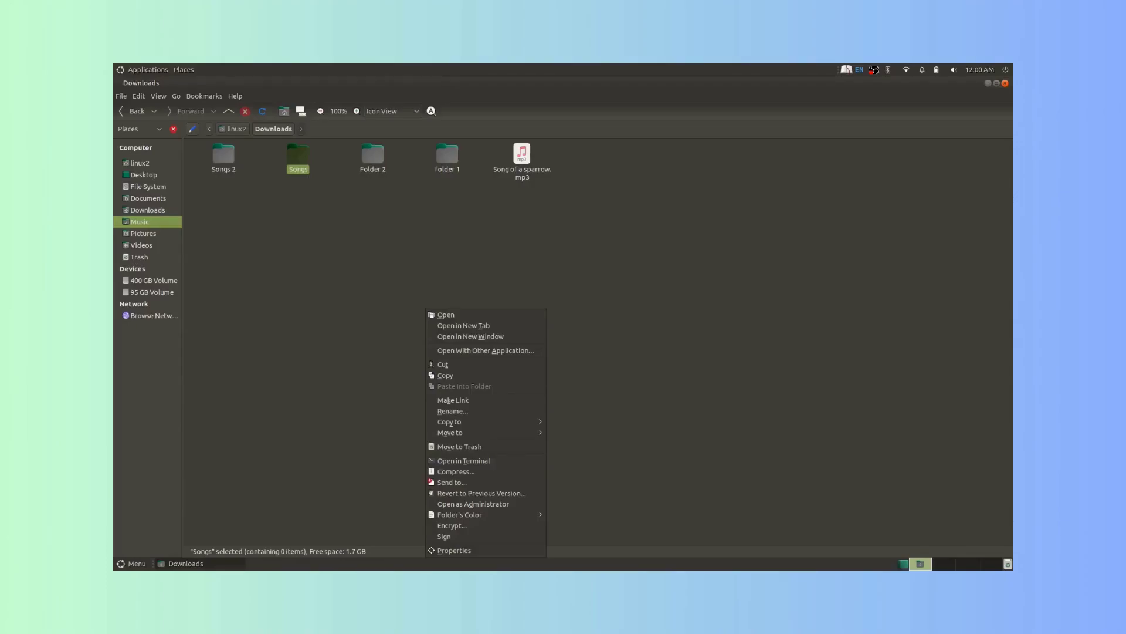
{"action": "key", "text": "Up"}
{"action": "key", "text": "Up"}
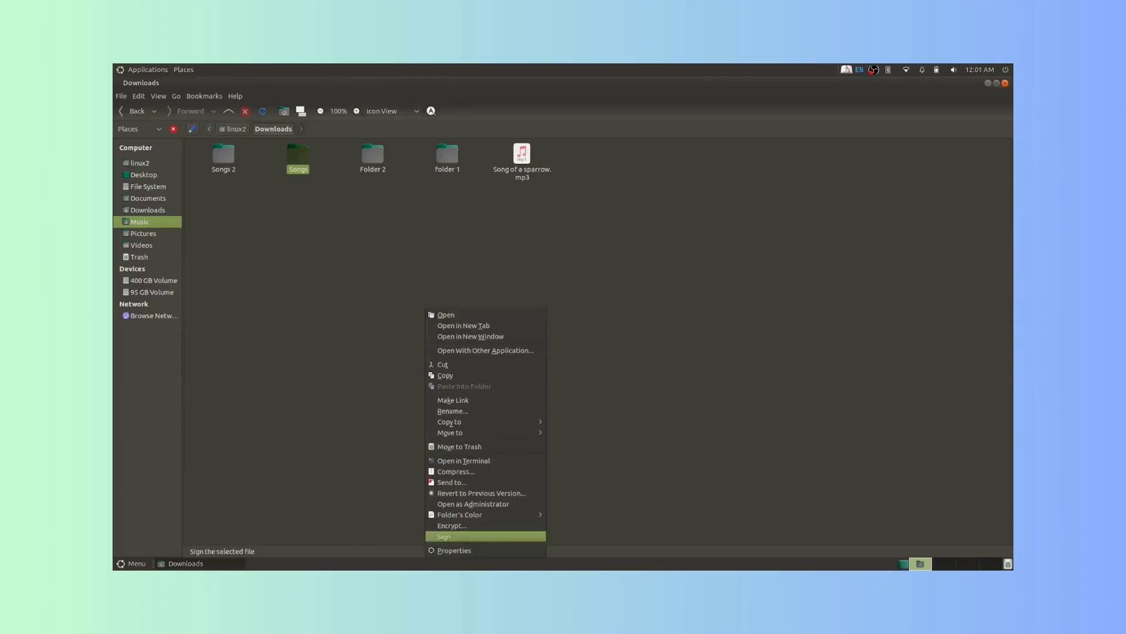
{"action": "key", "text": "Up"}
{"action": "key", "text": "Up"}
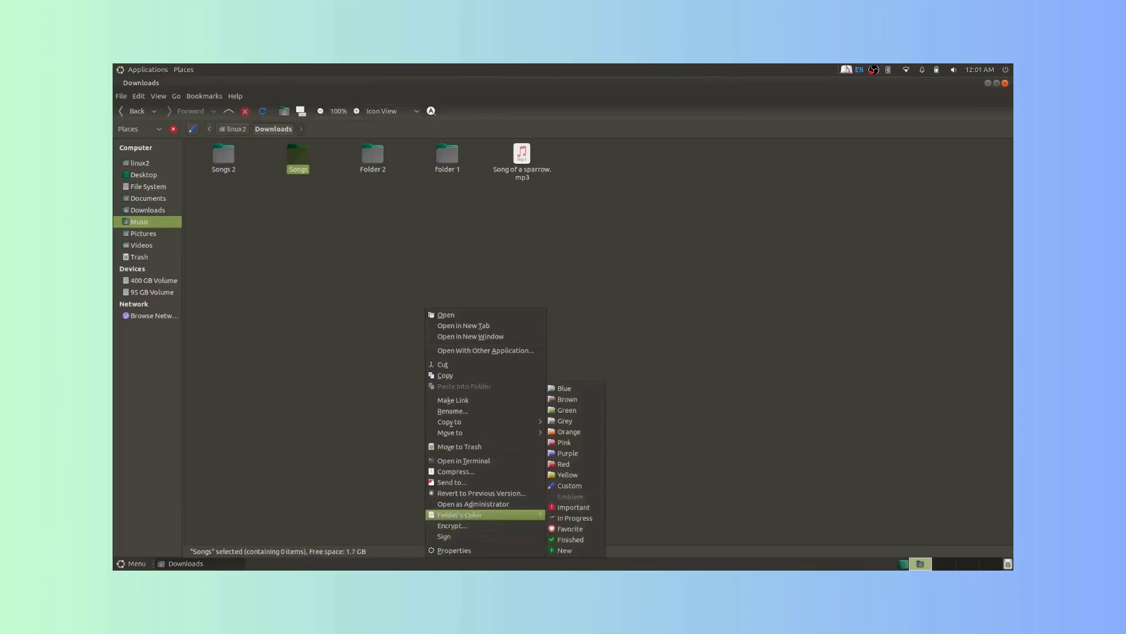
{"action": "key", "text": "Up"}
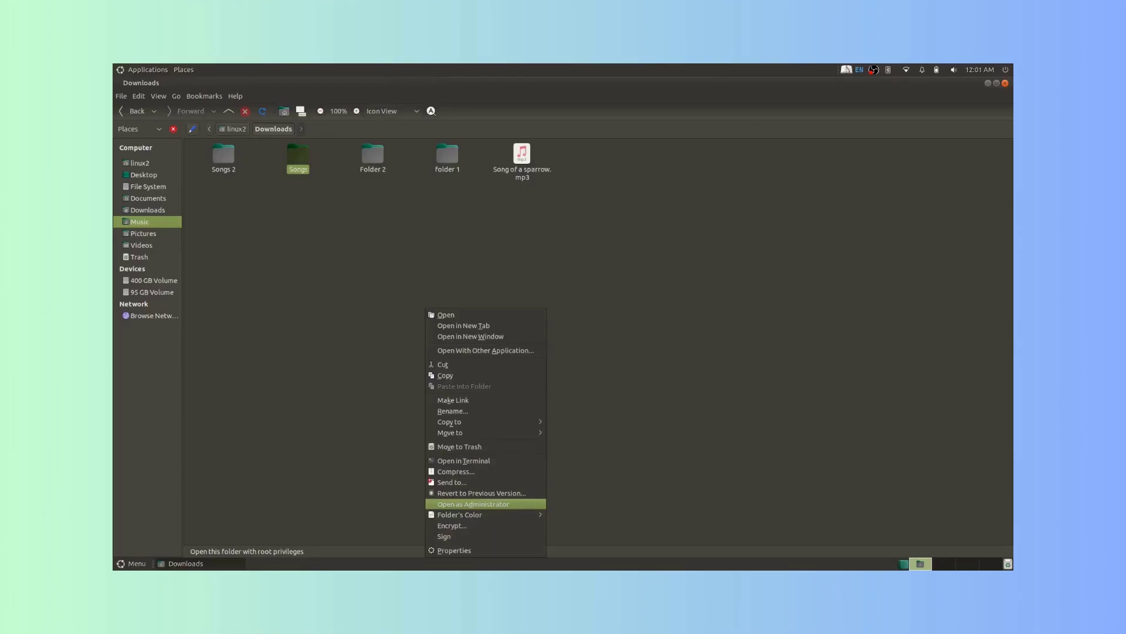
{"action": "key", "text": "Return"}
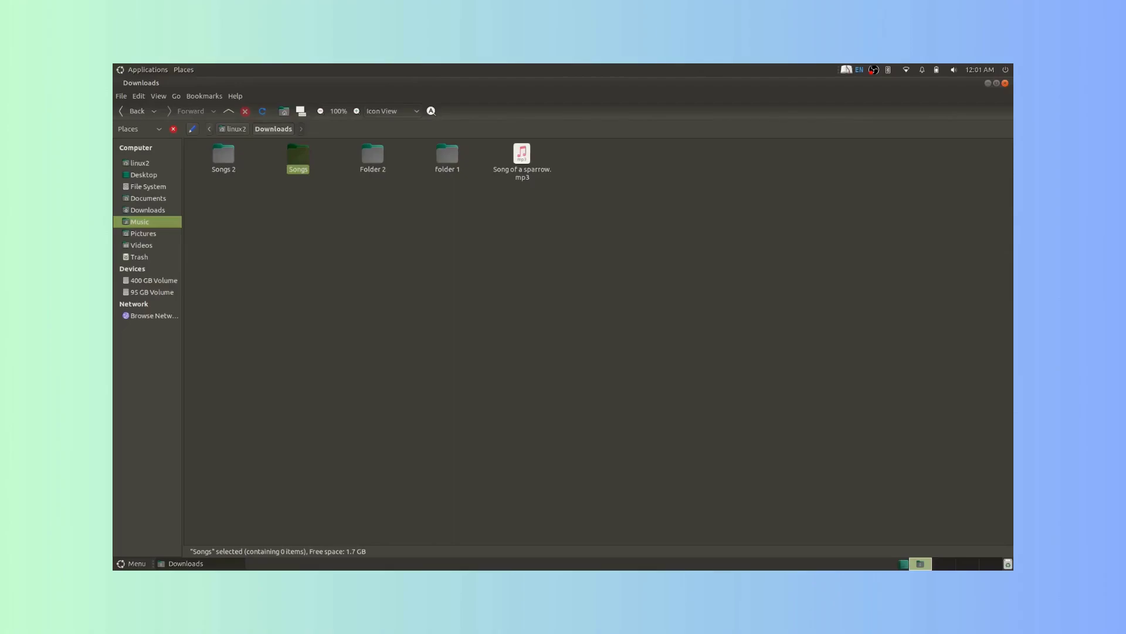
Step: Examine the actions offered for Song of a sparrow.mp3 in Downloads, from Properties up to Edit as Administrator
{"action": "key", "text": "Right"}
{"action": "key", "text": "Right"}
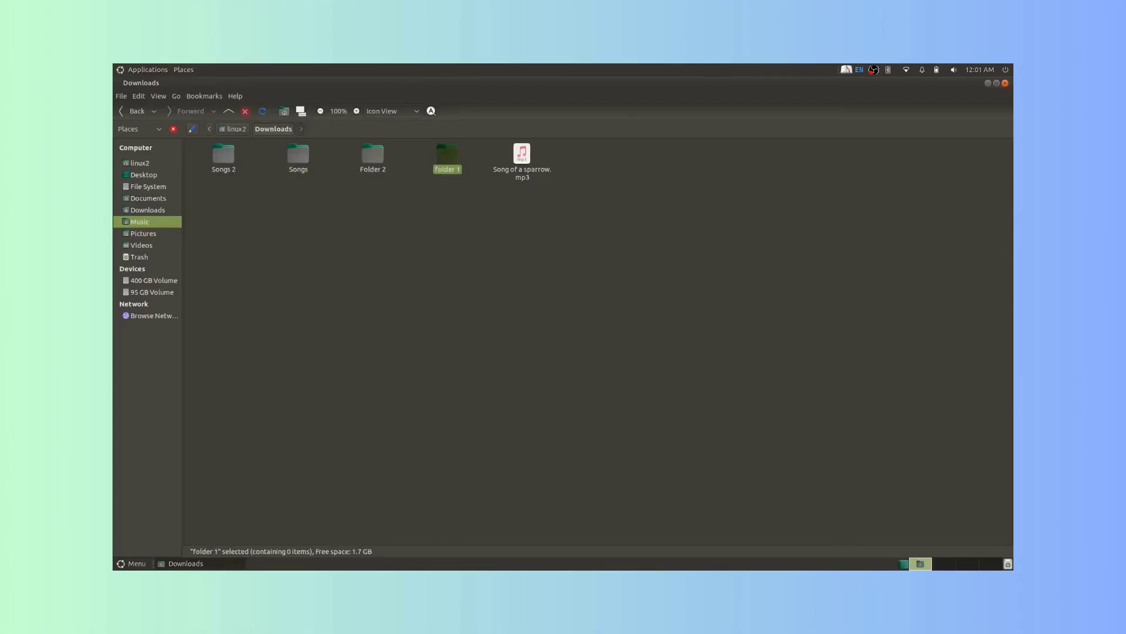
{"action": "key", "text": "Right"}
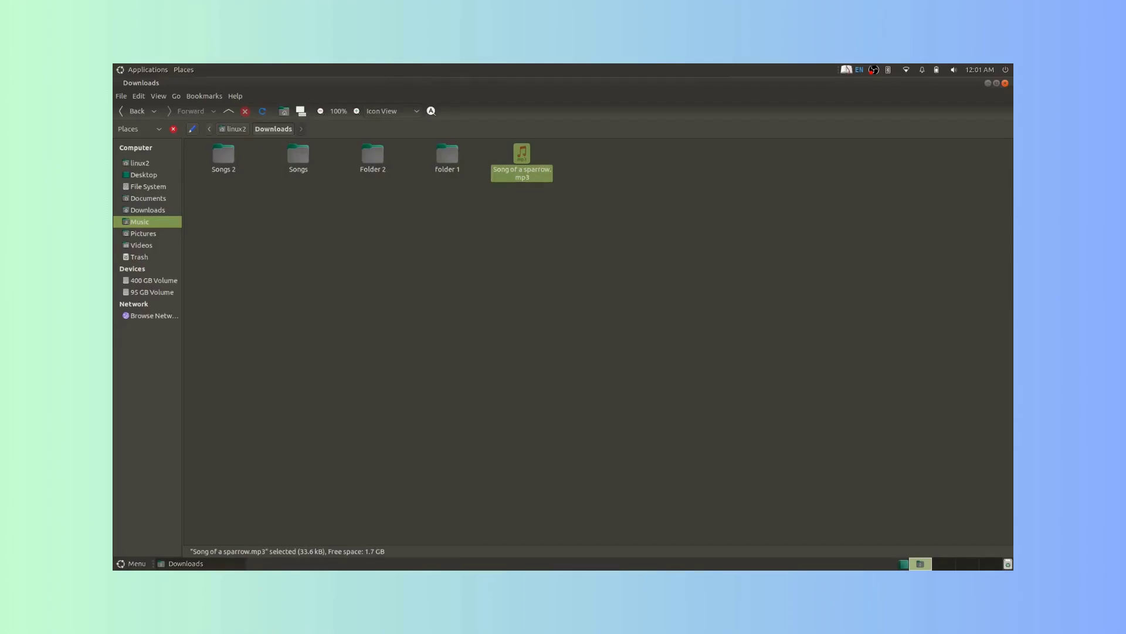
{"action": "key", "text": "shift+F10"}
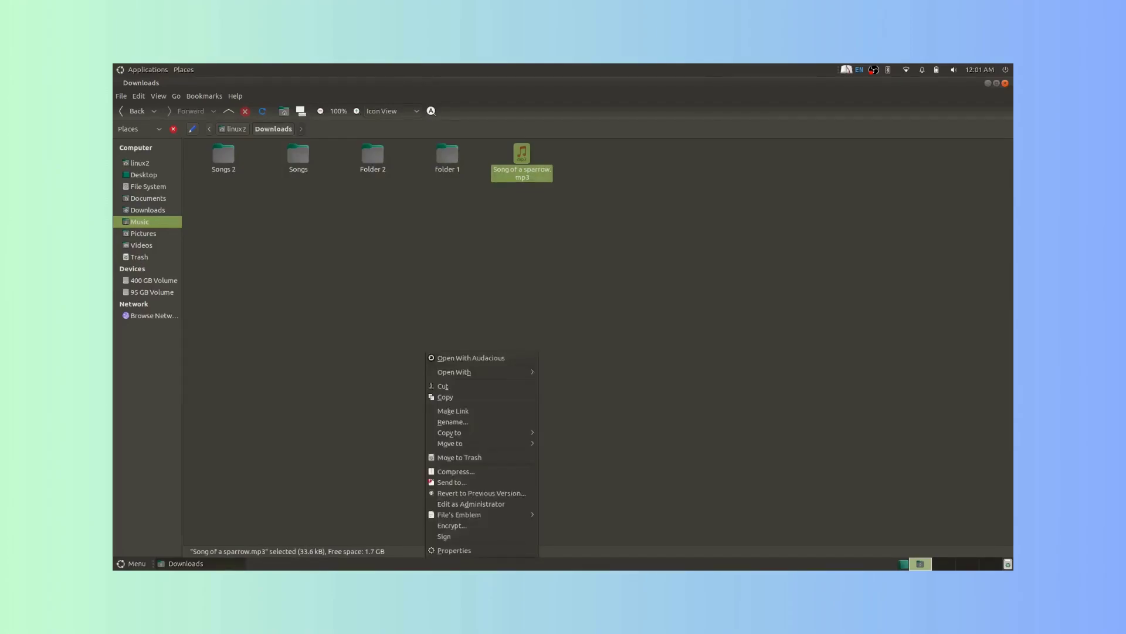
{"action": "key", "text": "Up"}
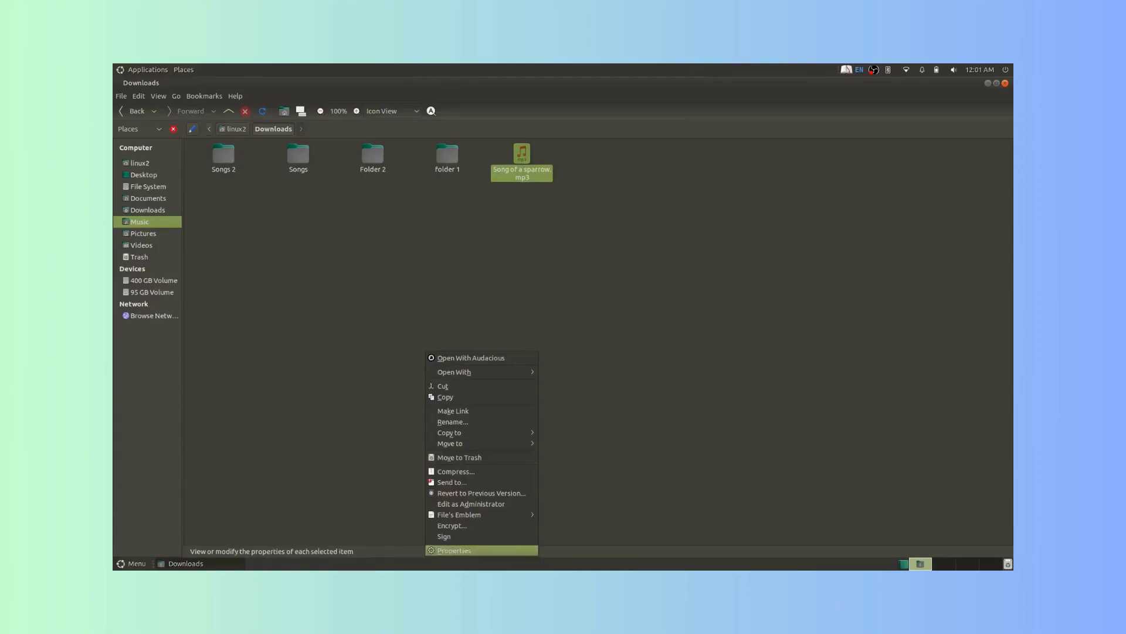
{"action": "key", "text": "Up"}
{"action": "key", "text": "Up"}
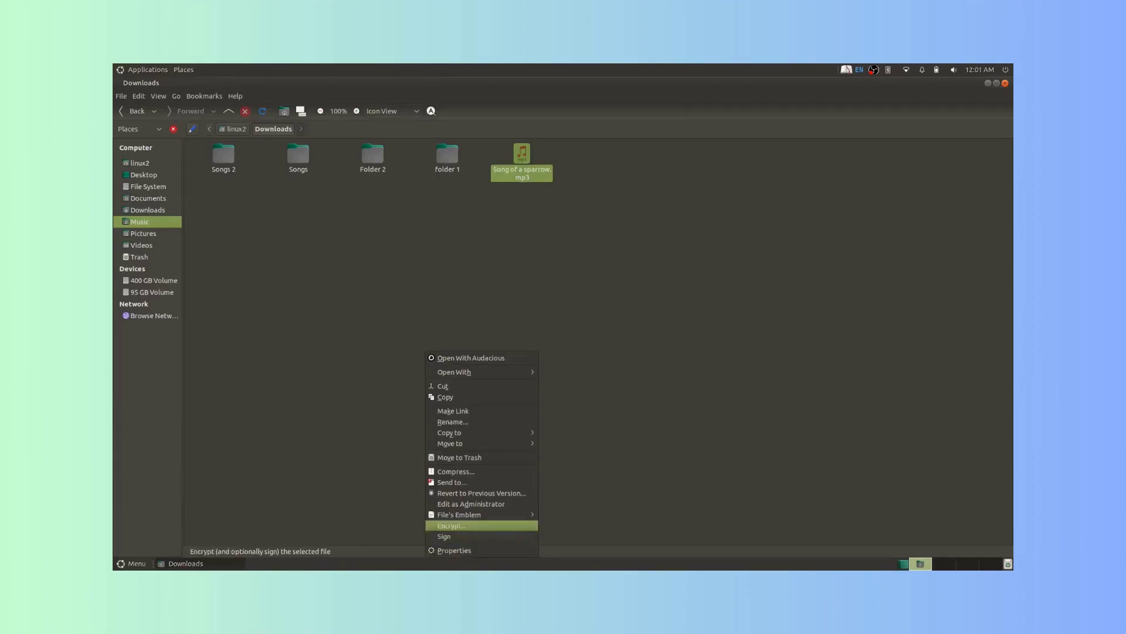
{"action": "key", "text": "Up"}
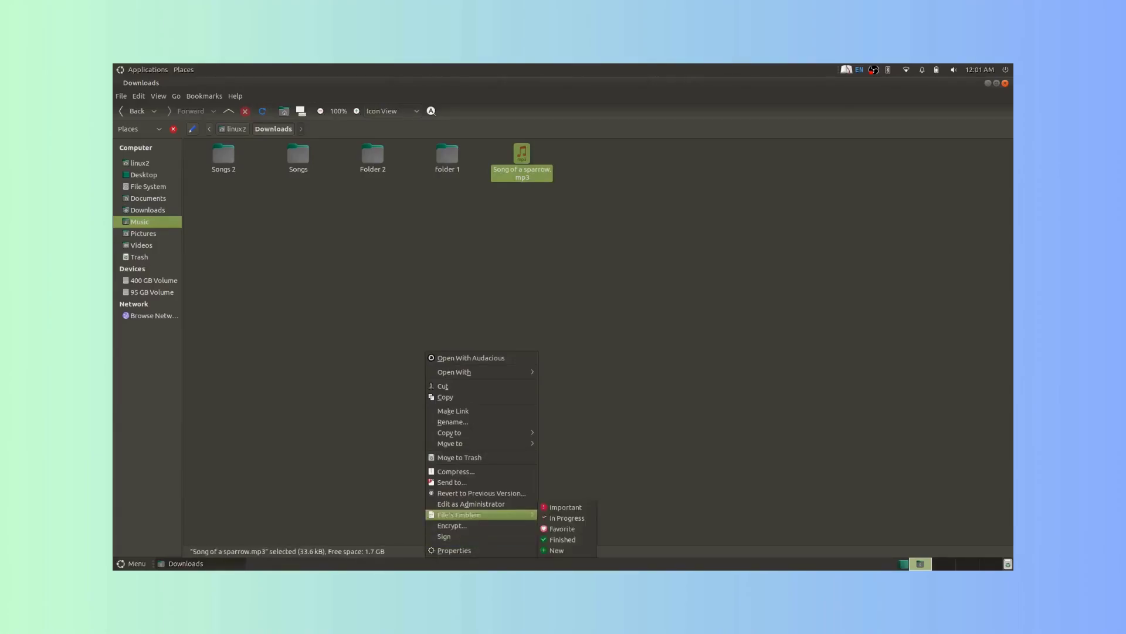
{"action": "key", "text": "Up"}
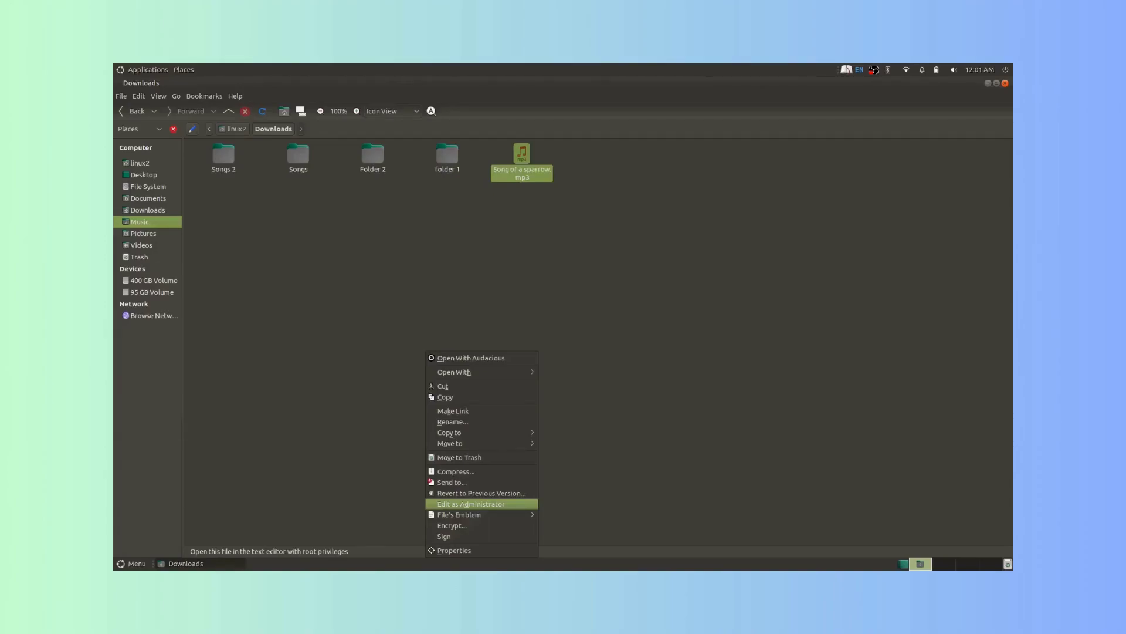
{"action": "key", "text": "Escape"}
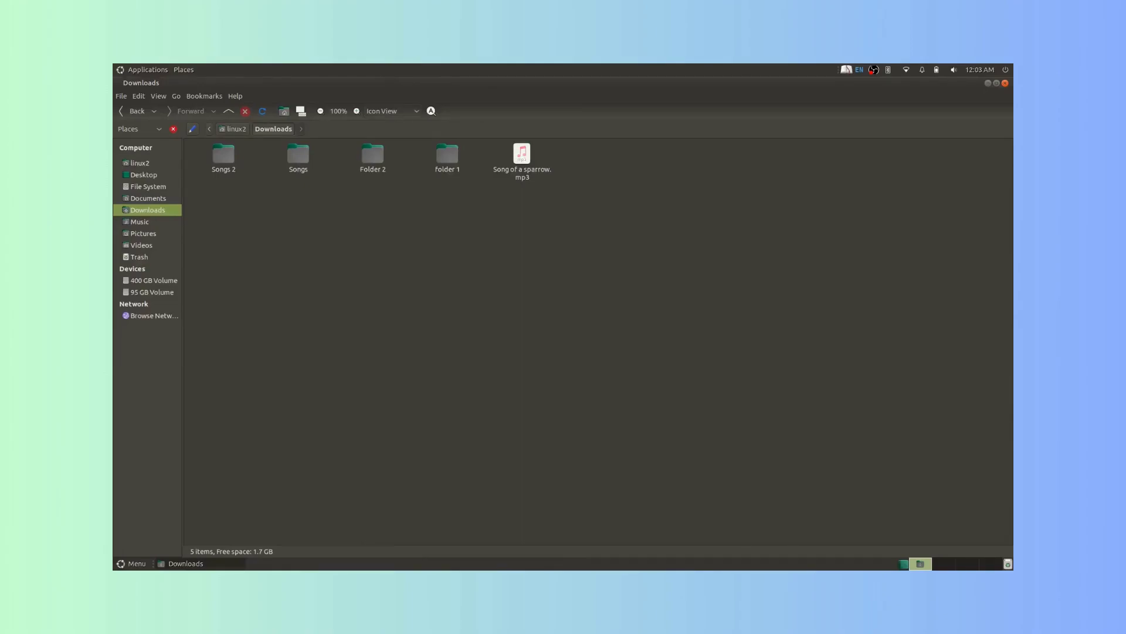
Step: Open Song of a sparrow.mp3 from Downloads for editing as administrator
{"action": "key", "text": "Left"}
{"action": "key", "text": "shift+F10"}
{"action": "key", "text": "Up"}
{"action": "key", "text": "Up"}
{"action": "key", "text": "Up"}
{"action": "key", "text": "Up"}
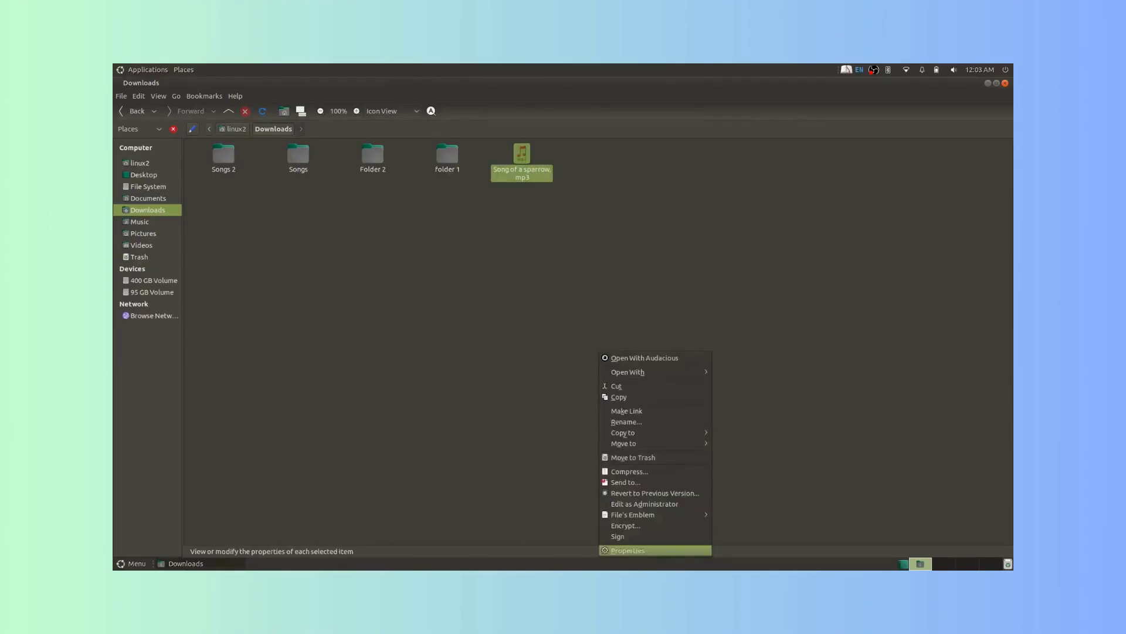
{"action": "key", "text": "Up"}
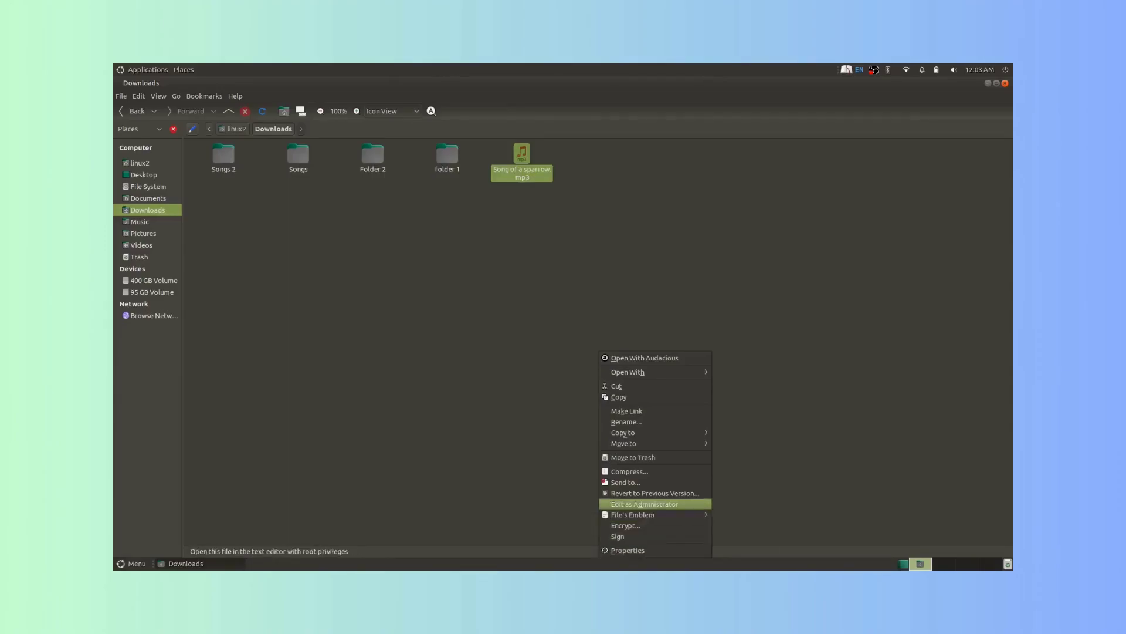
{"action": "key", "text": "Return"}
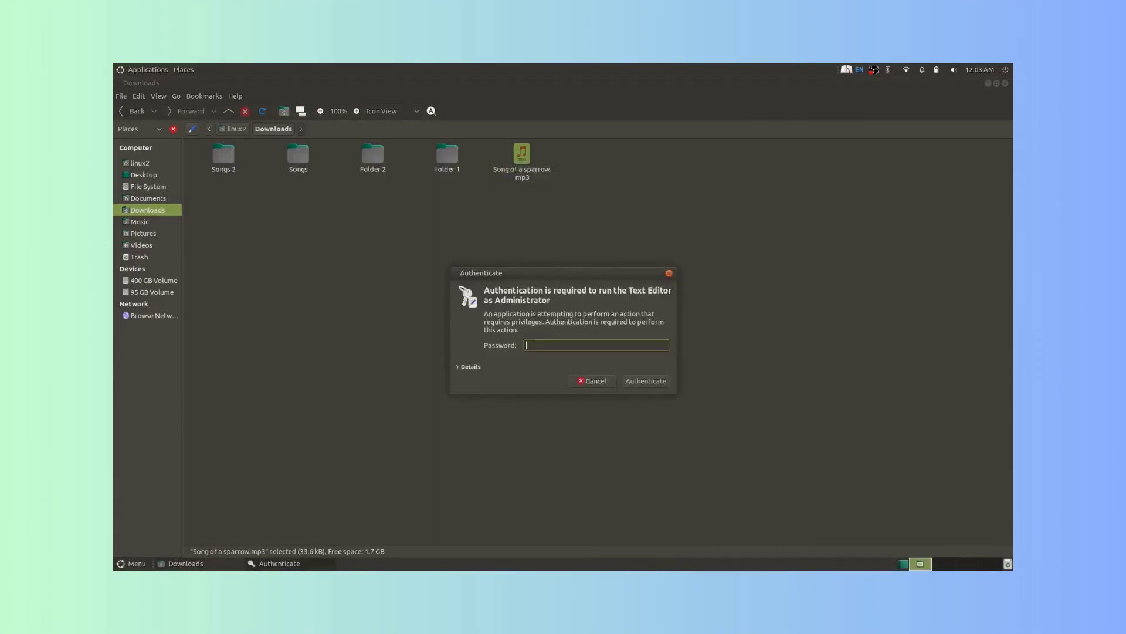